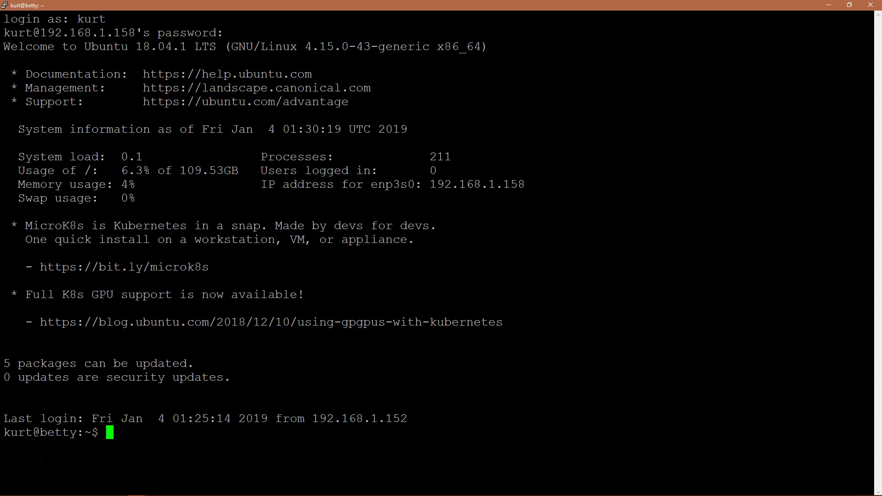
{"action": "type", "text": "sudo "}
{"action": "type", "text": "apt-ge"}
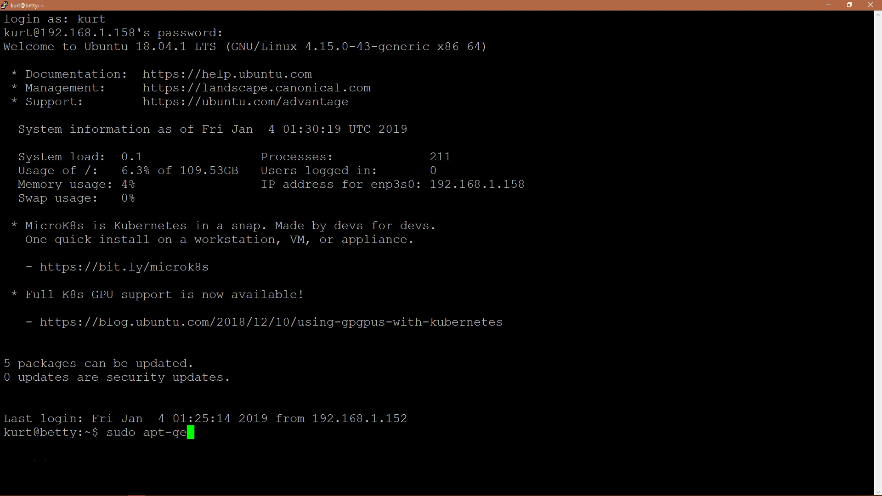
{"action": "type", "text": "t remove samb"}
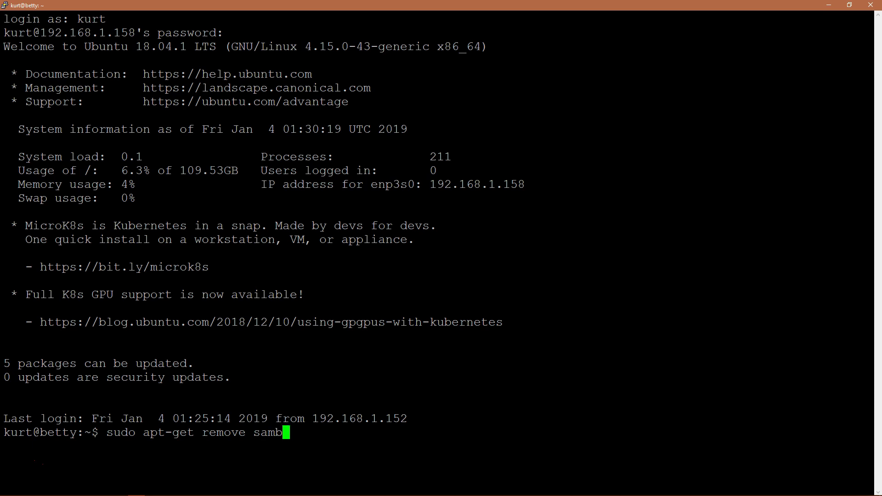
{"action": "type", "text": "a --"}
{"action": "type", "text": "purge"}
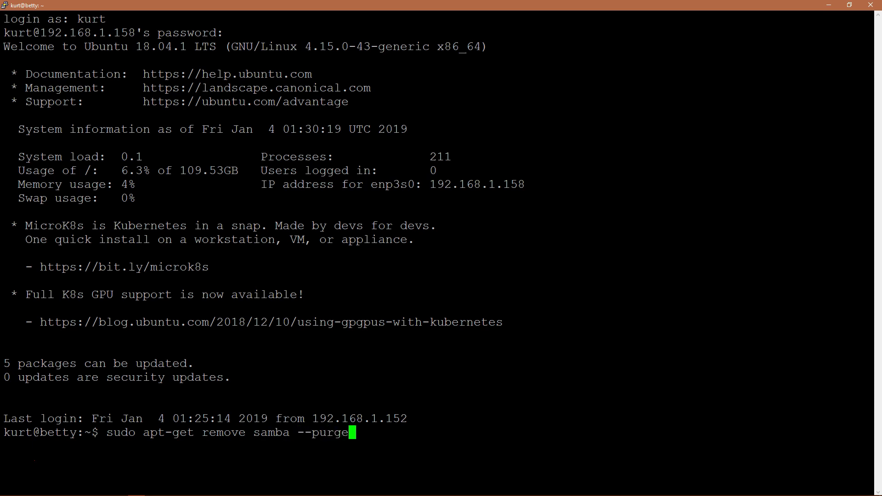
Purge samba with 'sudo apt-get remove samba --purge', entering the sudo password and confirming Y.
{"action": "key", "text": "Return"}
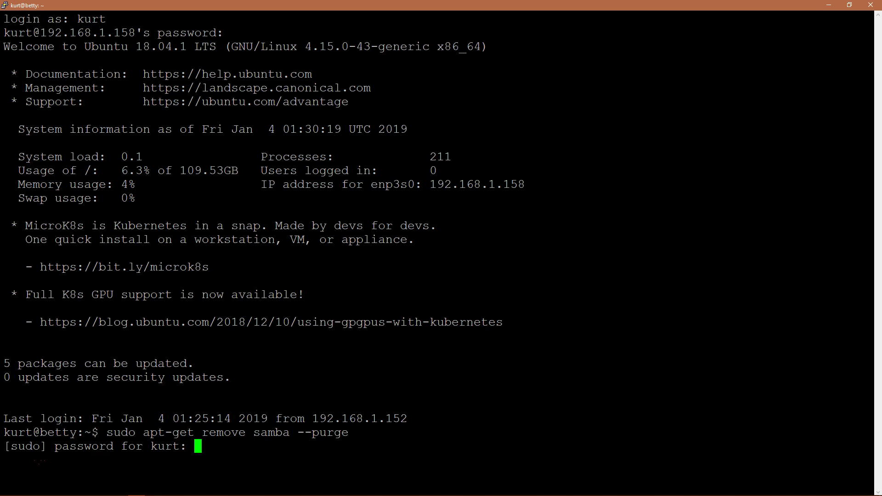
{"action": "key", "text": "Return"}
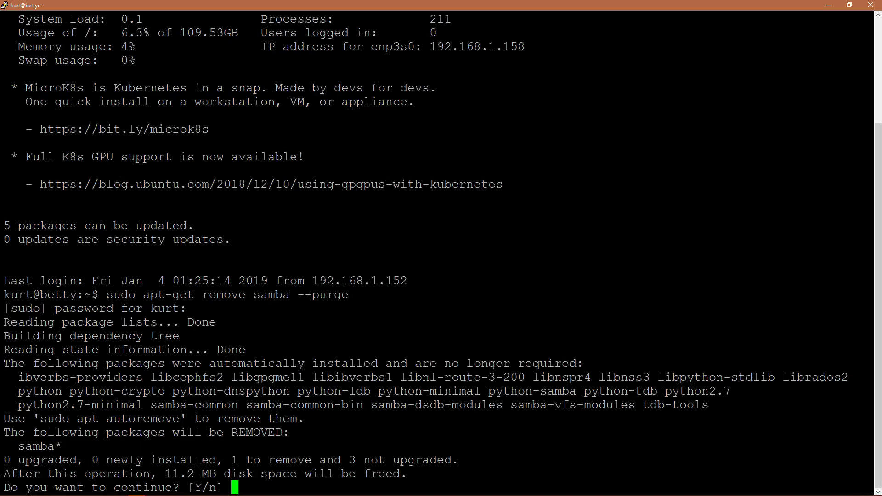
{"action": "type", "text": "Y"}
{"action": "key", "text": "Return"}
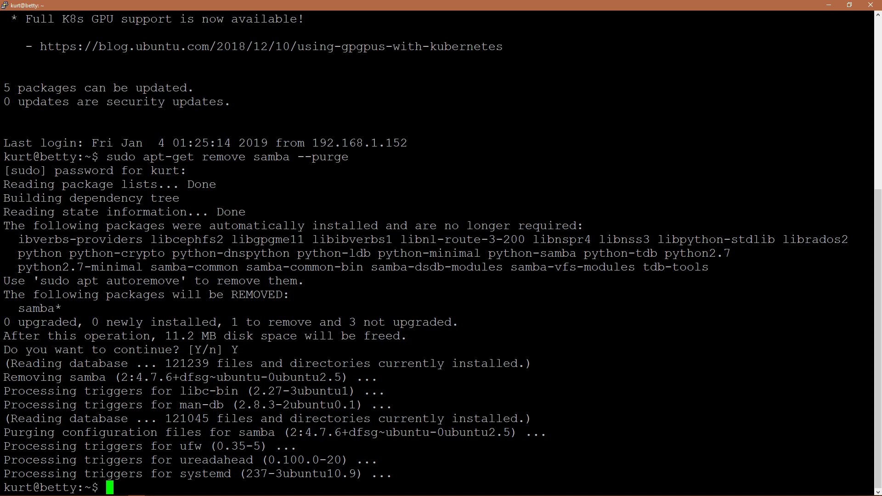
{"action": "type", "text": "sudo apt"}
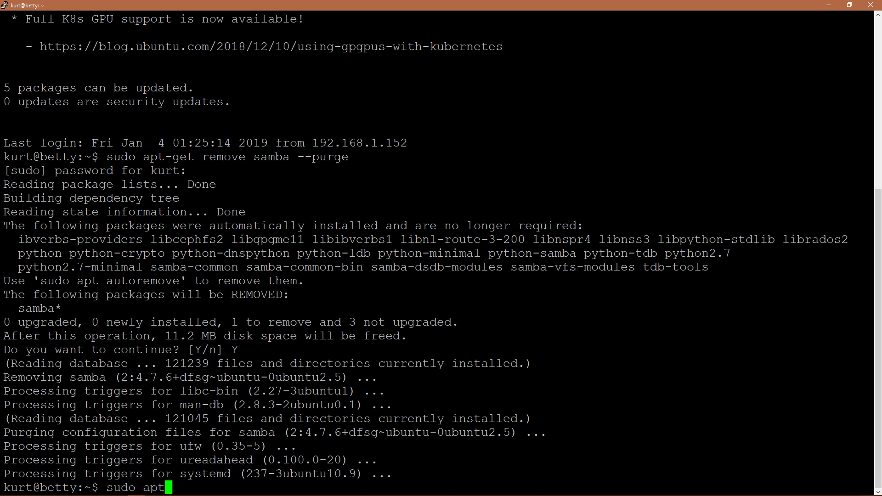
{"action": "type", "text": "-get au"}
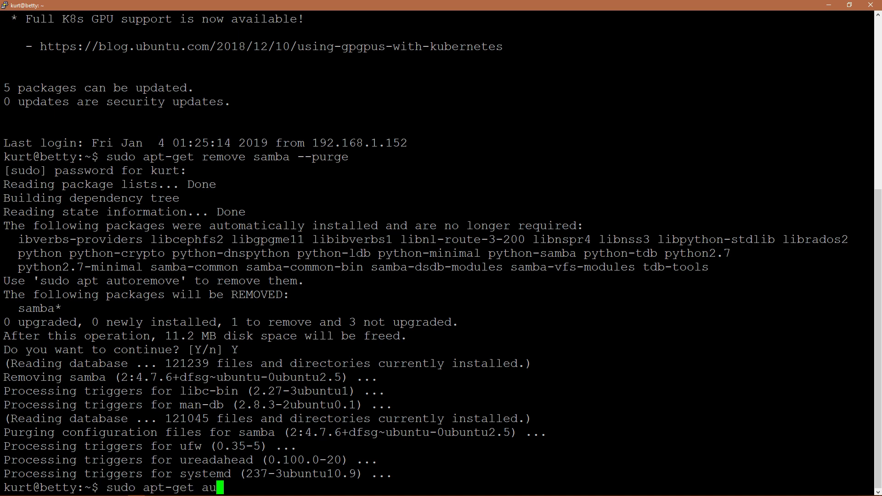
{"action": "type", "text": "toremove"}
Autoremove the 23 unused Samba dependency packages with 'sudo apt-get autoremove', confirming Y.
{"action": "key", "text": "Return"}
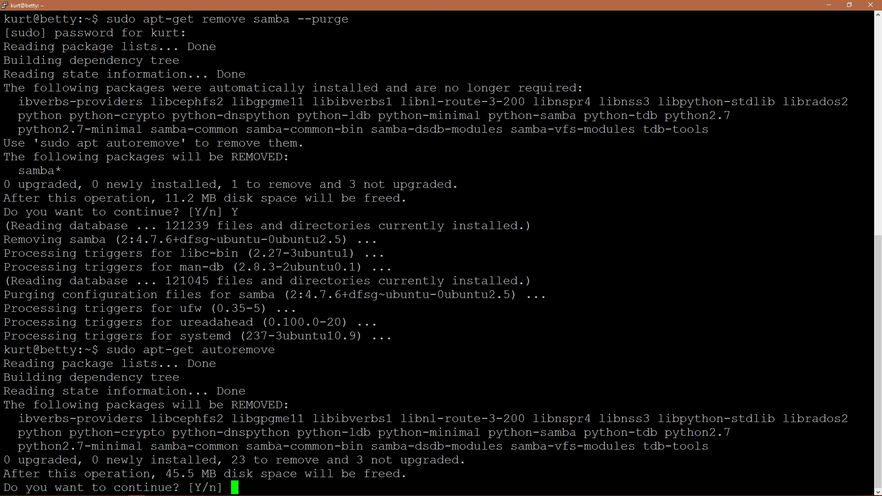
{"action": "type", "text": "Y"}
{"action": "key", "text": "Return"}
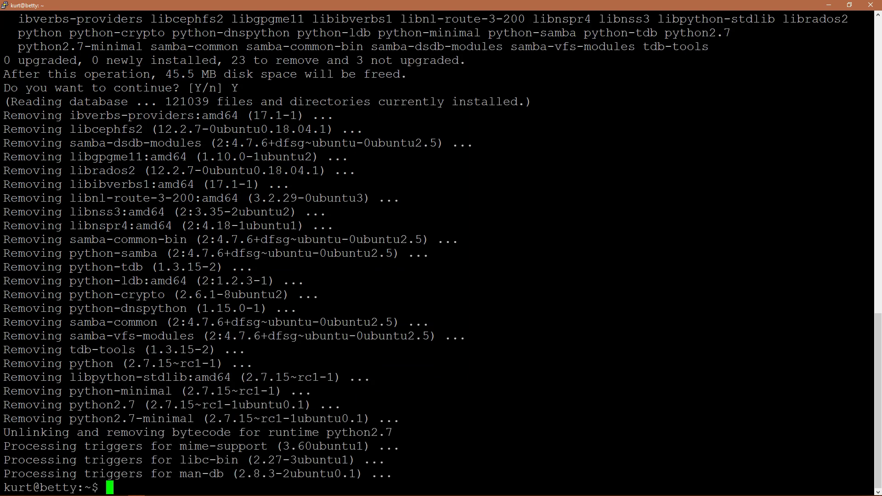
{"action": "type", "text": "cd /etc"}
Change into /etc and list it, showing the samba directory still remains.
{"action": "key", "text": "Return"}
{"action": "type", "text": "ls"}
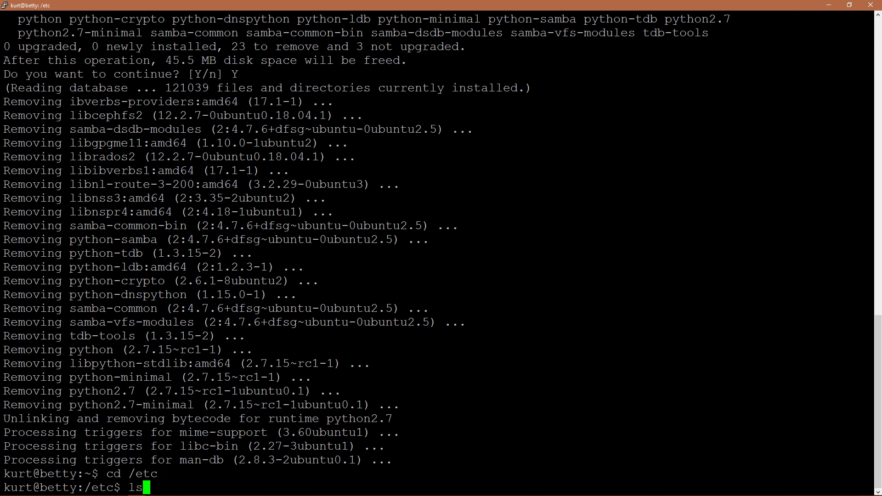
{"action": "key", "text": "Return"}
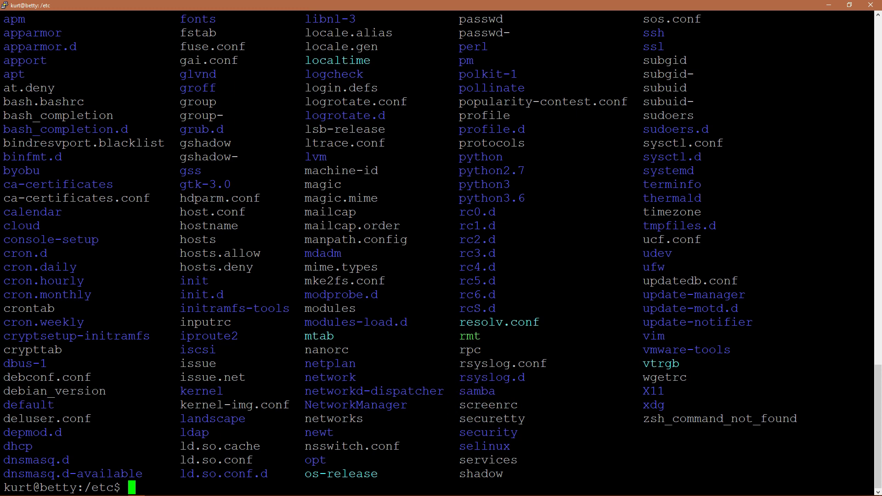
{"action": "type", "text": "sudo r"}
{"action": "type", "text": "m -r "}
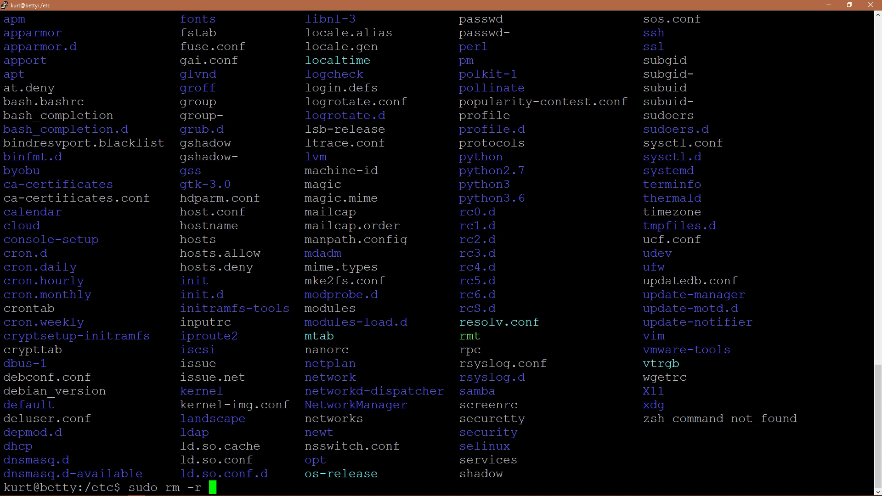
{"action": "type", "text": "/etc"}
{"action": "type", "text": "/samba"}
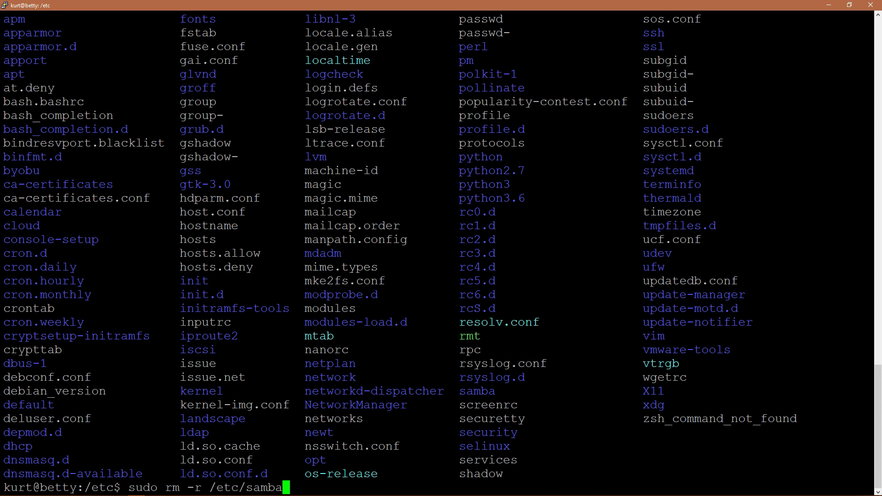
Delete /etc/samba with 'sudo rm -r' and relist /etc to confirm it is gone.
{"action": "key", "text": "Return"}
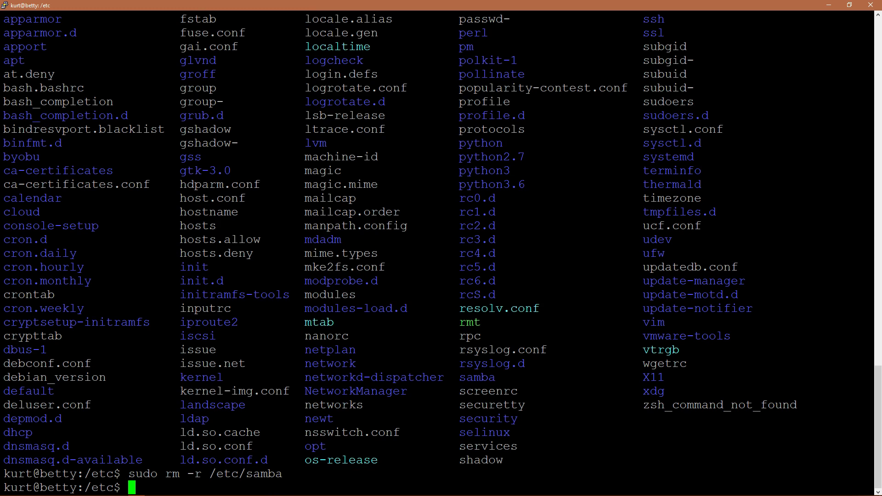
{"action": "type", "text": "ls"}
{"action": "key", "text": "Return"}
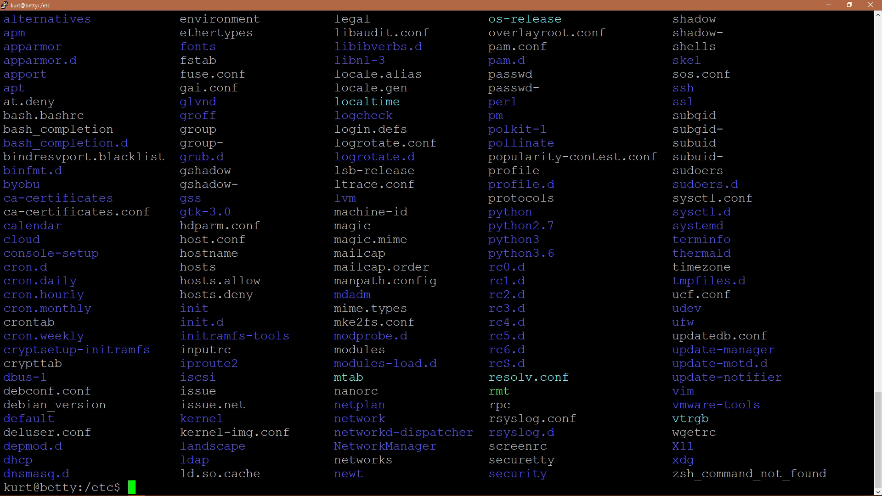
{"action": "type", "text": "apt"}
Purge samba-common with 'sudo apt-get purge samba-common', confirming Y, then relist /etc.
{"action": "key", "text": "BackSpace"}
{"action": "key", "text": "BackSpace"}
{"action": "key", "text": "BackSpace"}
{"action": "type", "text": "s"}
{"action": "type", "text": "udo aptg"}
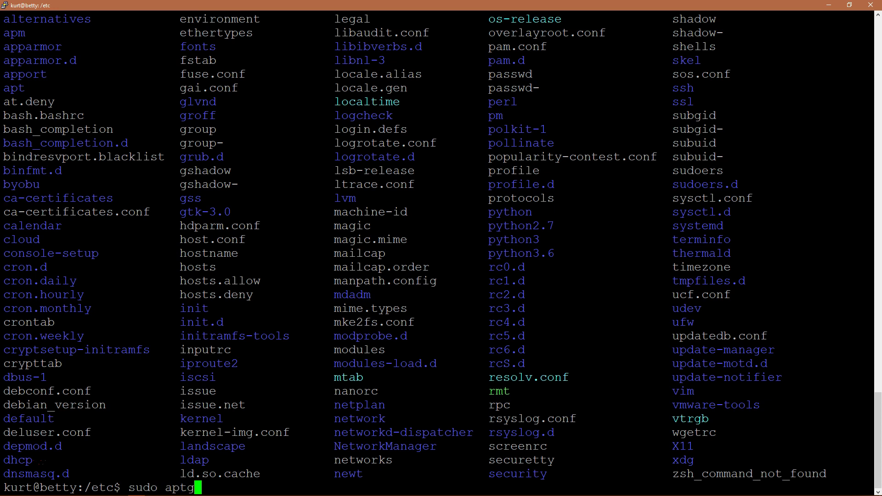
{"action": "key", "text": "BackSpace"}
{"action": "type", "text": "-get "}
{"action": "type", "text": "purge "}
{"action": "type", "text": "purge\"[0:0] + \"sa"}
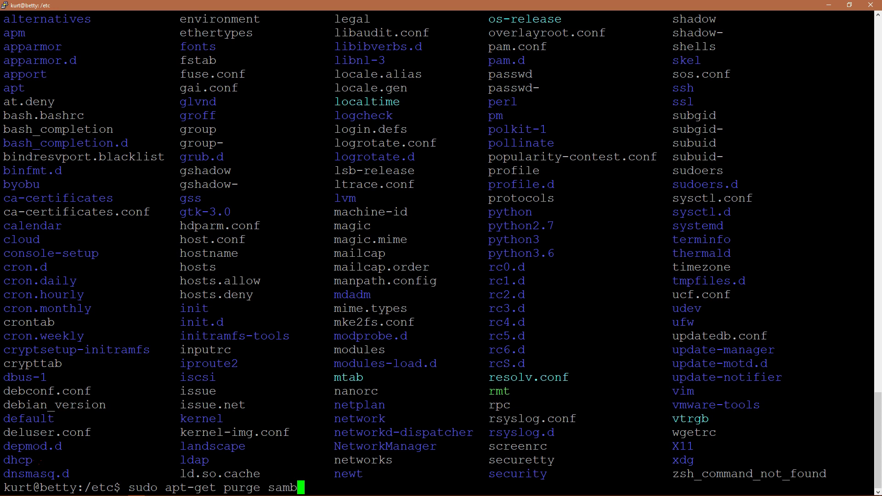
{"action": "type", "text": "mba-com"}
{"action": "type", "text": "mon"}
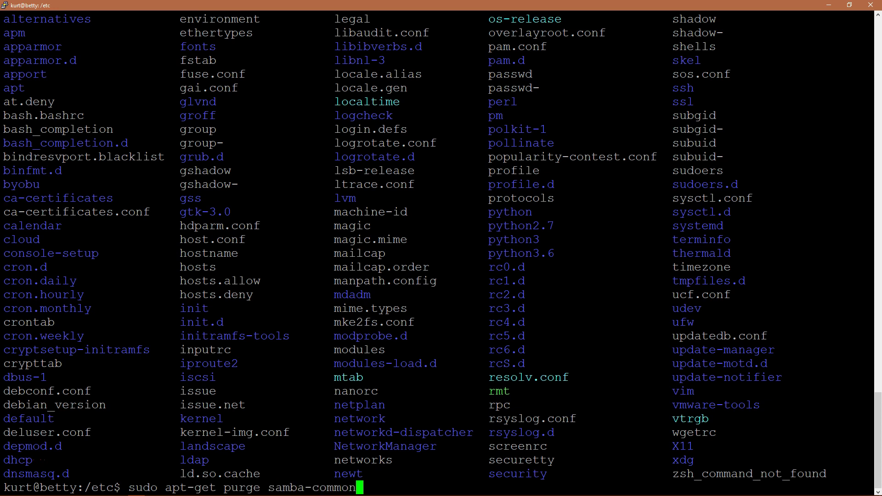
{"action": "key", "text": "Return"}
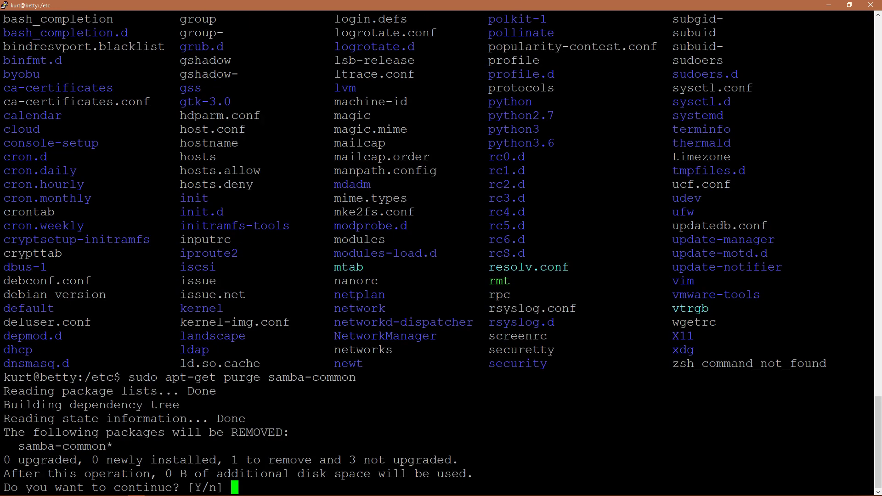
{"action": "type", "text": "Y"}
{"action": "key", "text": "Return"}
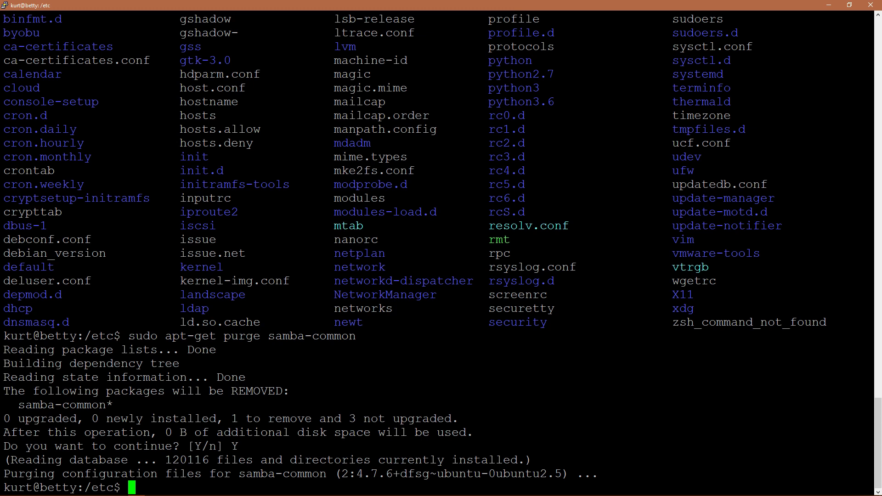
{"action": "type", "text": "ls"}
{"action": "key", "text": "Return"}
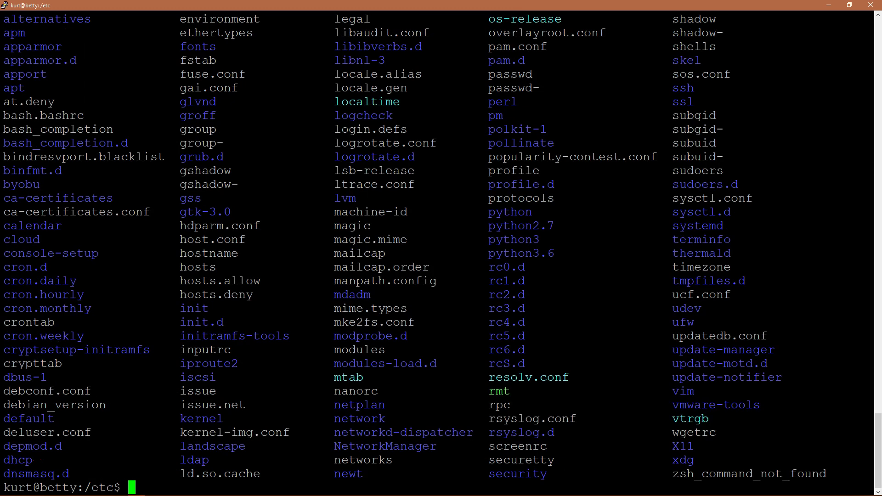
{"action": "type", "text": "cd /"}
Move the shell from /etc to the root directory with 'cd /'.
{"action": "key", "text": "Return"}
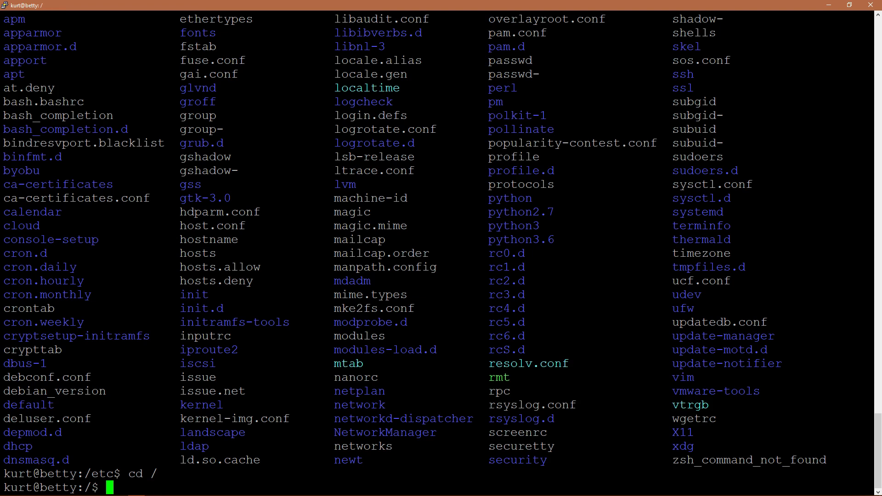